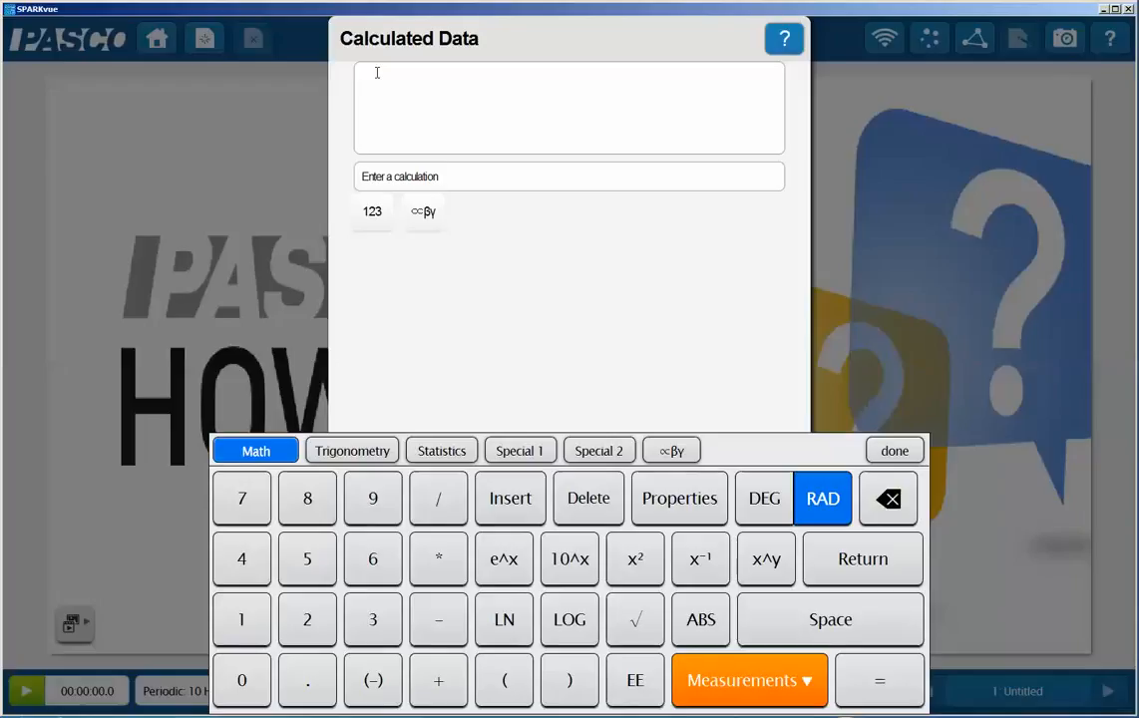
Step: Define the error constants relerr=0.05 and abserr=1 on separate lines of the calculation
{"action": "type", "text": "relat"}
{"action": "type", "text": "=0.0"}
{"action": "type", "text": "5"}
{"action": "key", "text": "Return"}
{"action": "type", "text": "absen"}
{"action": "type", "text": "=1"}
{"action": "key", "text": "Return"}
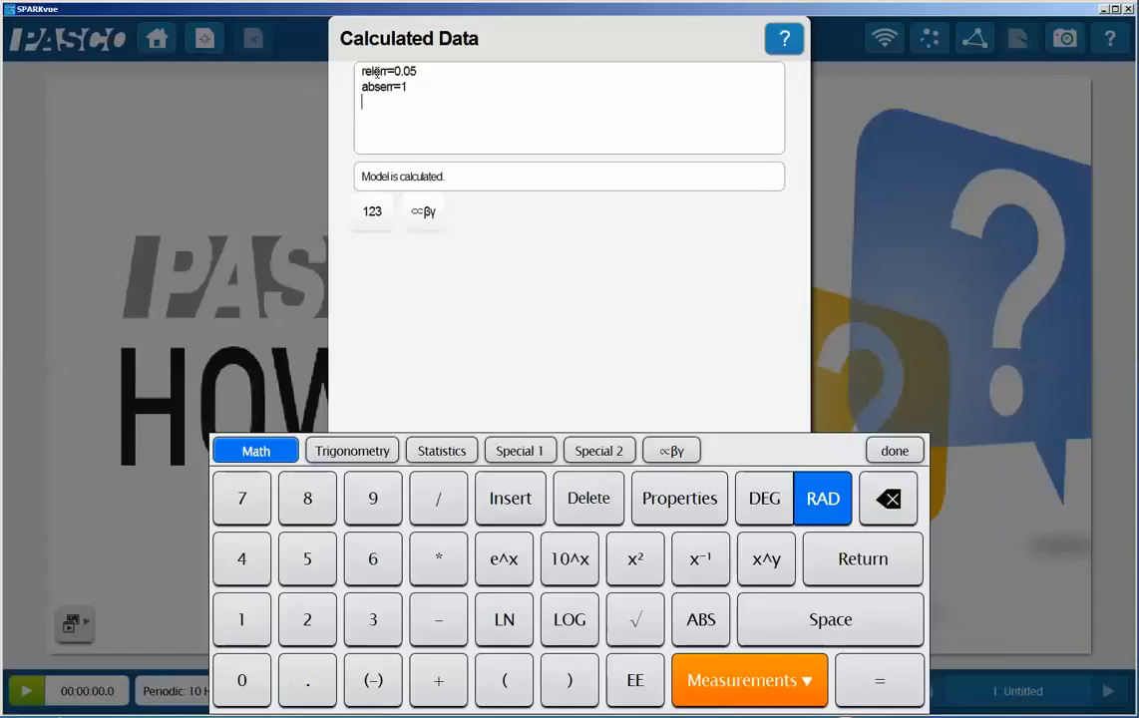
Step: Add the line meas=[Temperature] to the calculation, using the temperature sensor's measurement
{"action": "type", "text": "abserr"}
{"action": "key", "text": "BackSpace"}
{"action": "key", "text": "BackSpace"}
{"action": "key", "text": "BackSpace"}
{"action": "key", "text": "BackSpace"}
{"action": "key", "text": "BackSpace"}
{"action": "key", "text": "BackSpace"}
{"action": "type", "text": "meas="}
{"action": "left_click", "coordinate": [729, 684]}
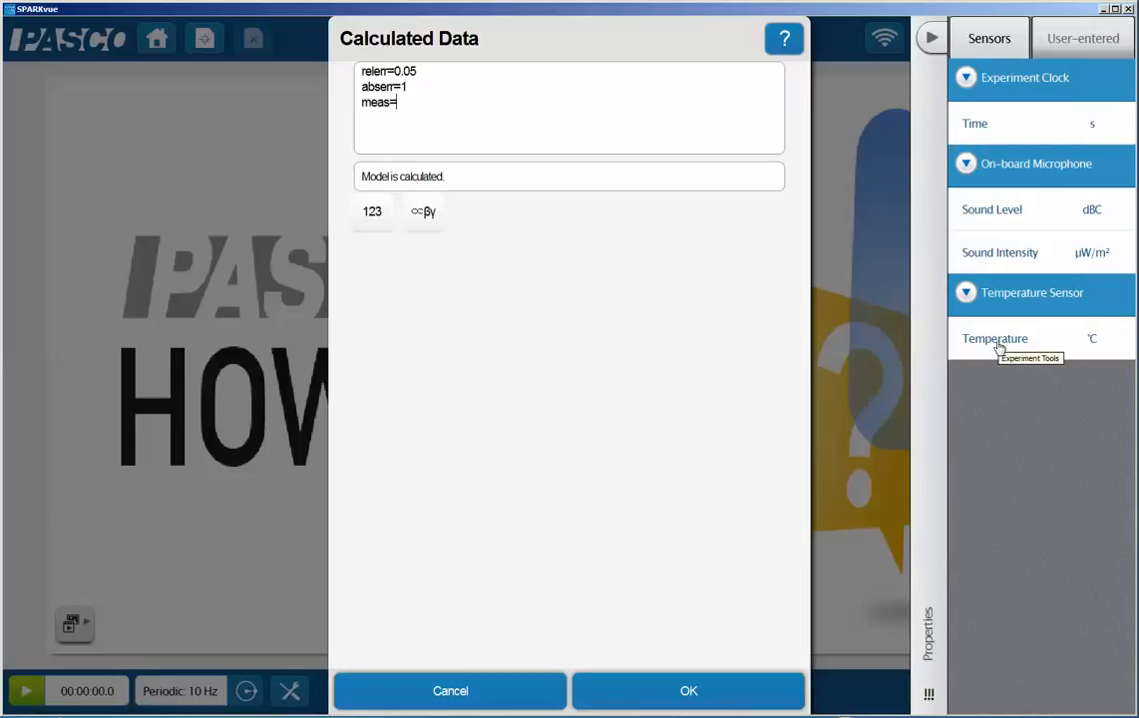
{"action": "left_click", "coordinate": [998, 341]}
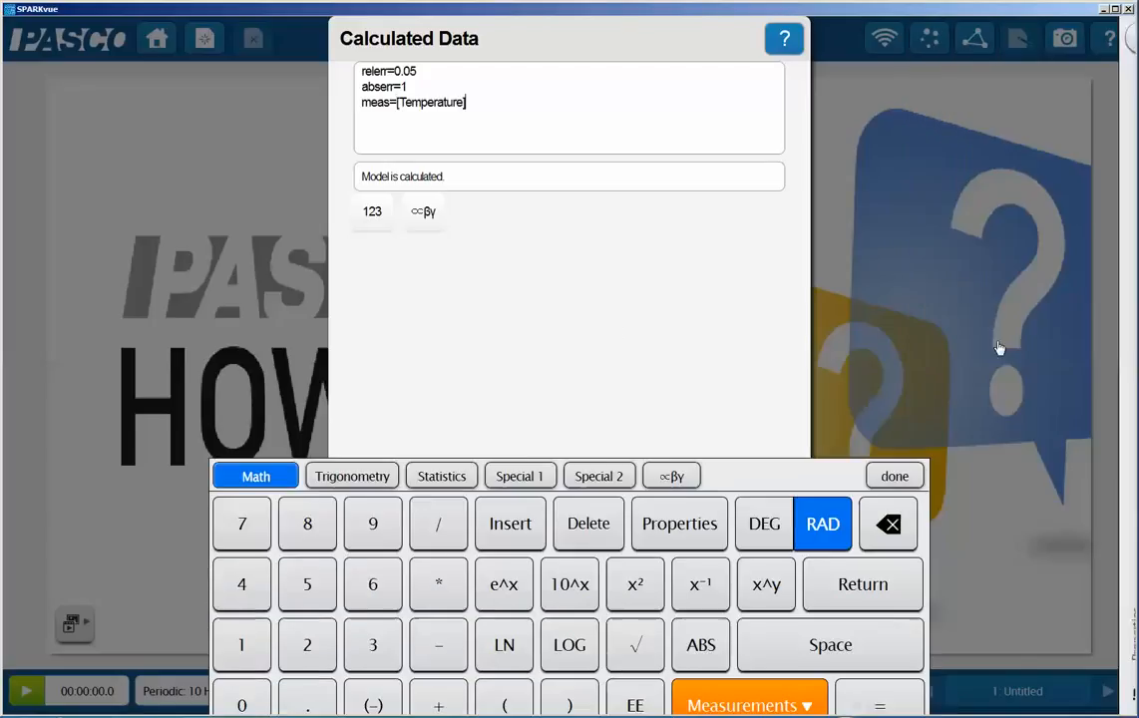
{"action": "key", "text": "Return"}
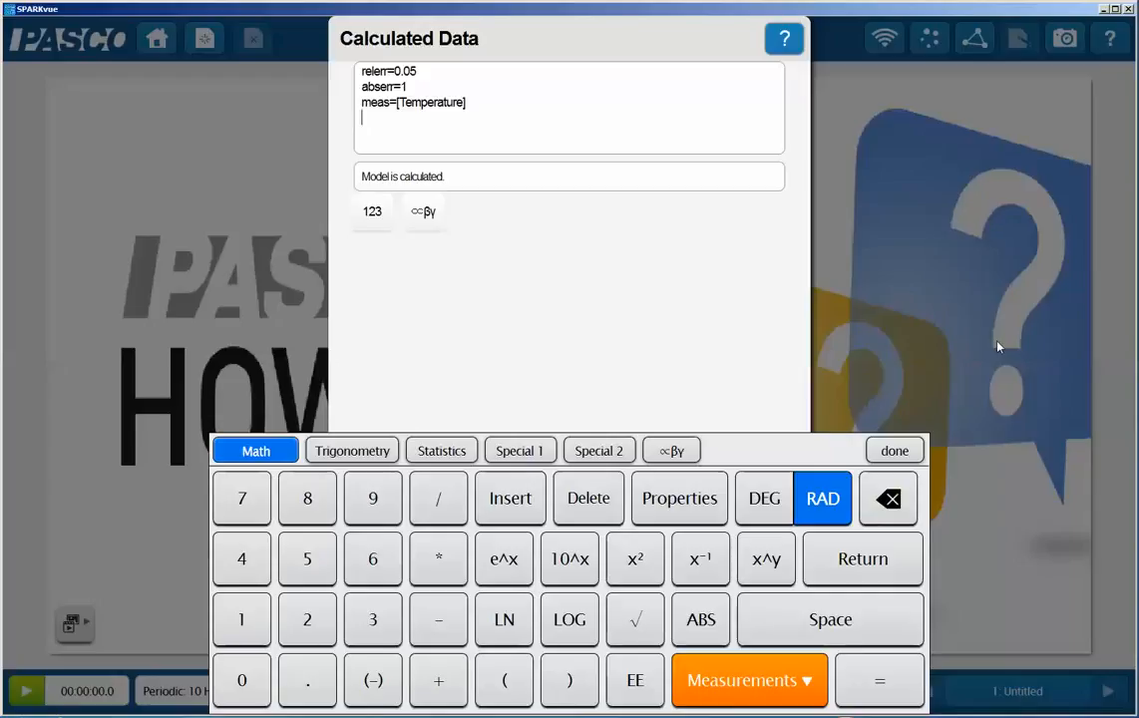
Step: Add the absolute error bounds upaberr=meas + abserr and lowaberr=meas - abserr on separate lines
{"action": "type", "text": "upaberr=meas +"}
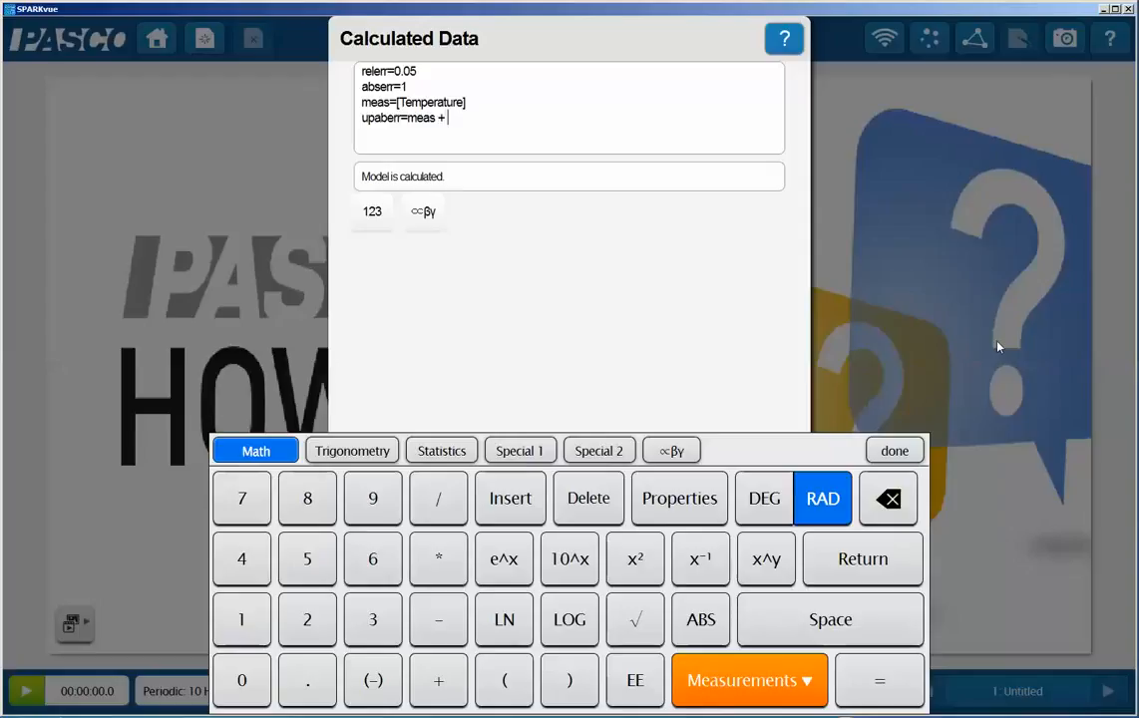
{"action": "type", "text": " abserr"}
{"action": "key", "text": "Return"}
{"action": "type", "text": "lowaberr"}
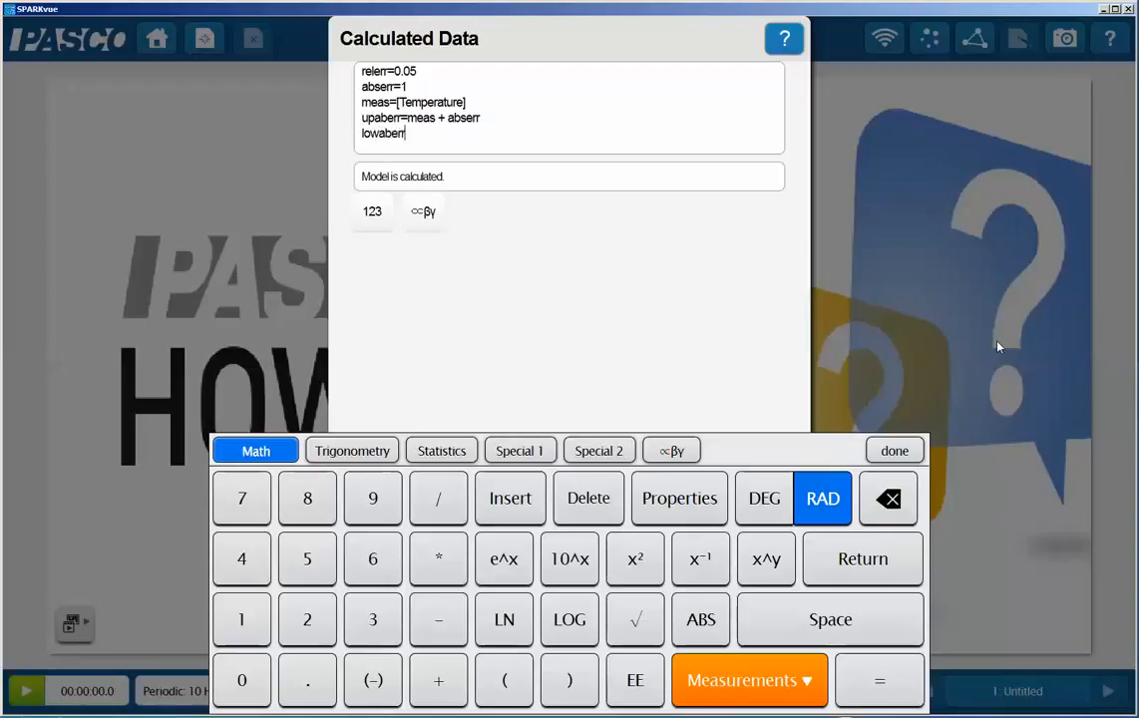
{"action": "type", "text": "=meas - abserr"}
{"action": "key", "text": "Return"}
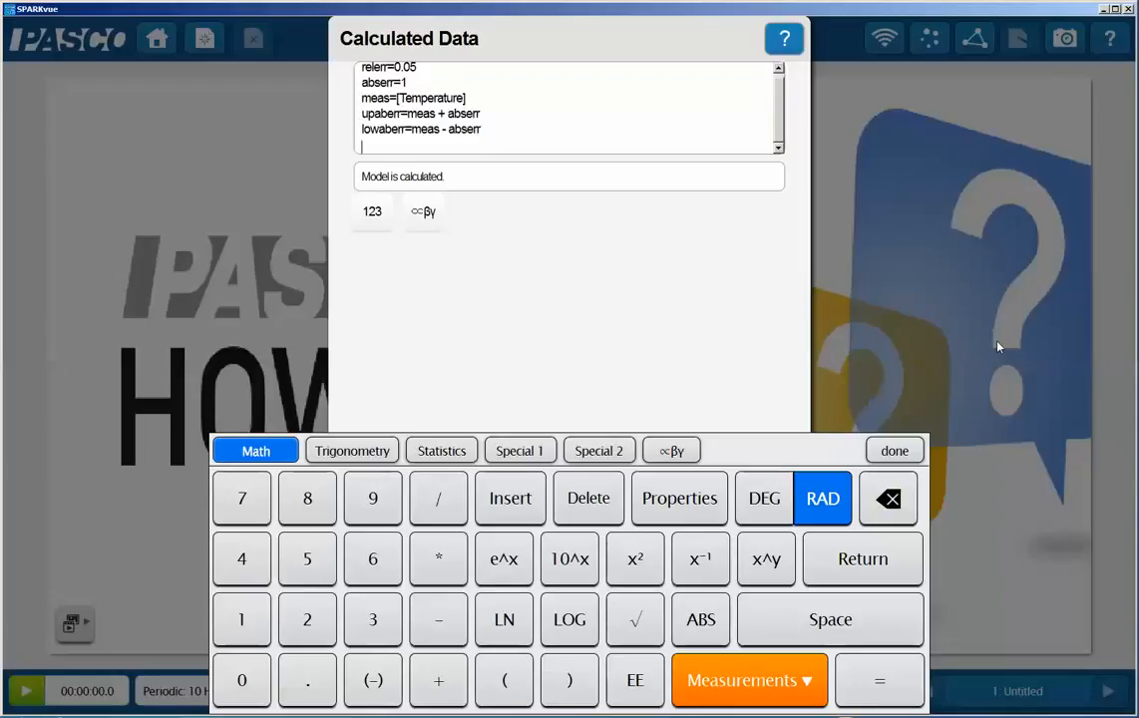
Step: Add the relative error bounds uprelerr=meas*(1+relerr) and lowrelerr=meas*(1-relerr), and accept the calculated data
{"action": "type", "text": "uprelerr"}
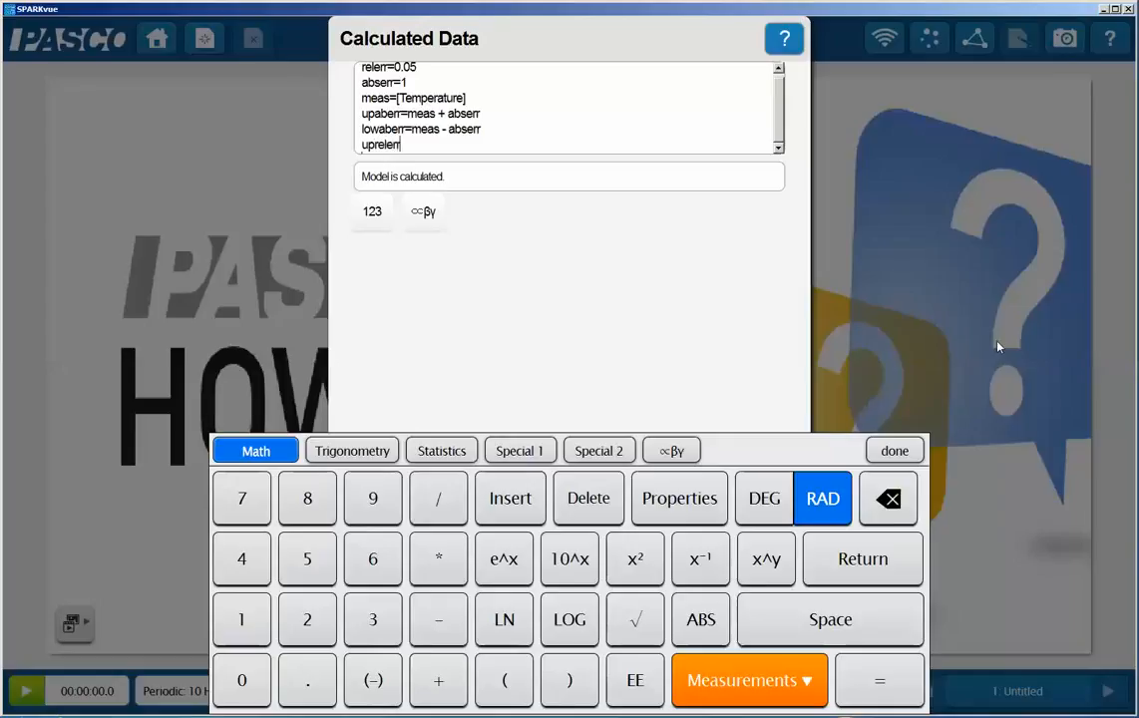
{"action": "type", "text": "=meas*(1+relerr"}
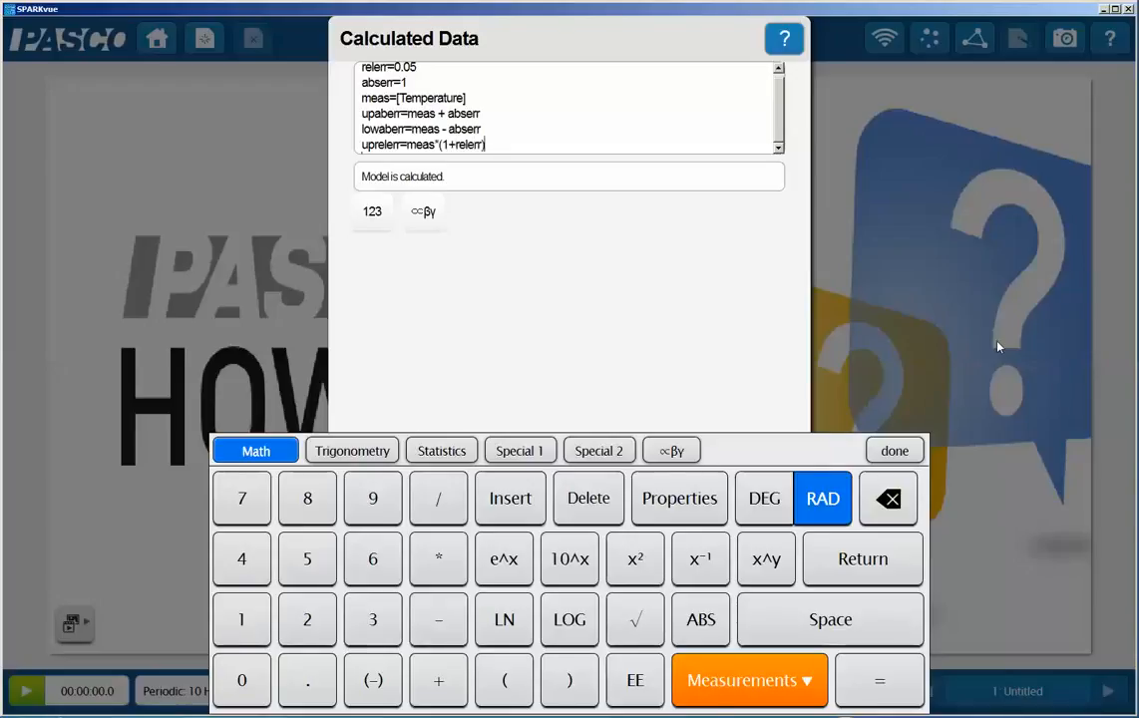
{"action": "type", "text": ")"}
{"action": "key", "text": "Return"}
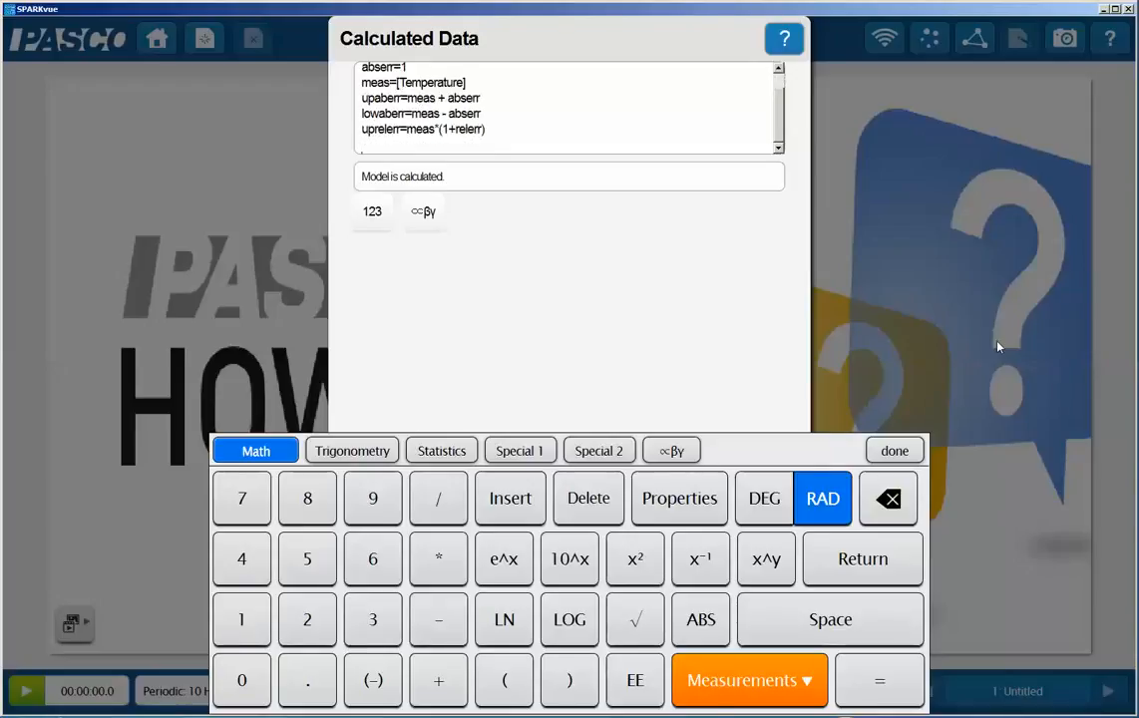
{"action": "type", "text": "lowrelerr=meas"}
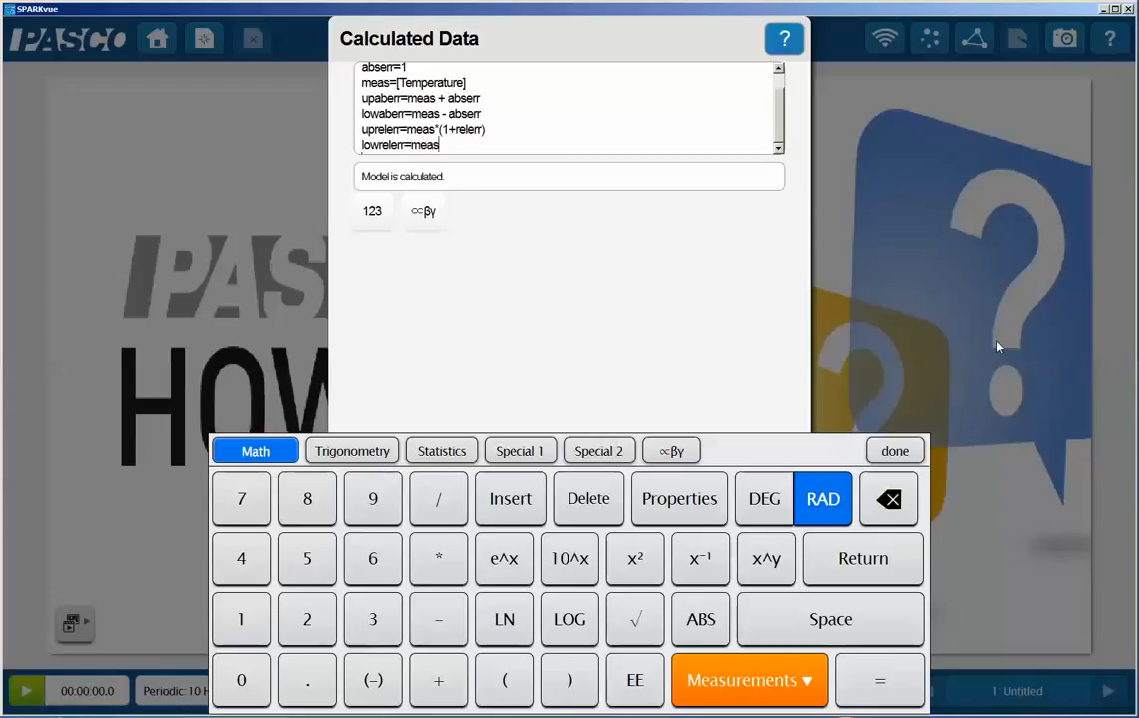
{"action": "type", "text": "*(1-relerr)"}
{"action": "key", "text": "Return"}
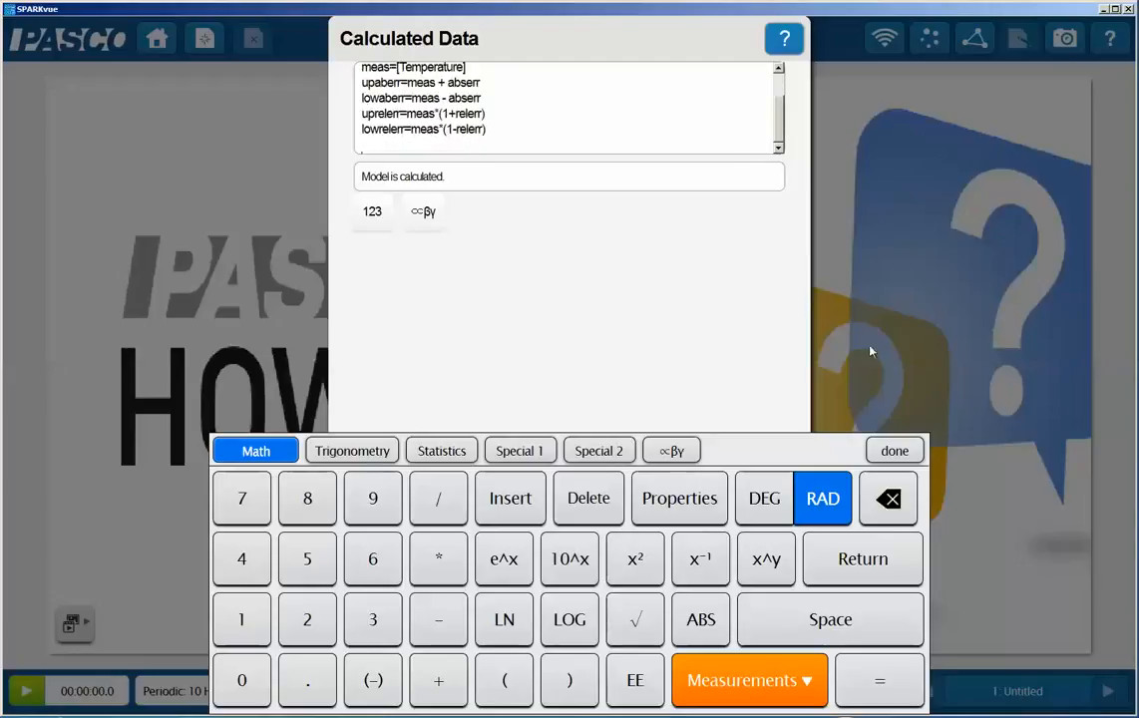
{"action": "left_click", "coordinate": [894, 451]}
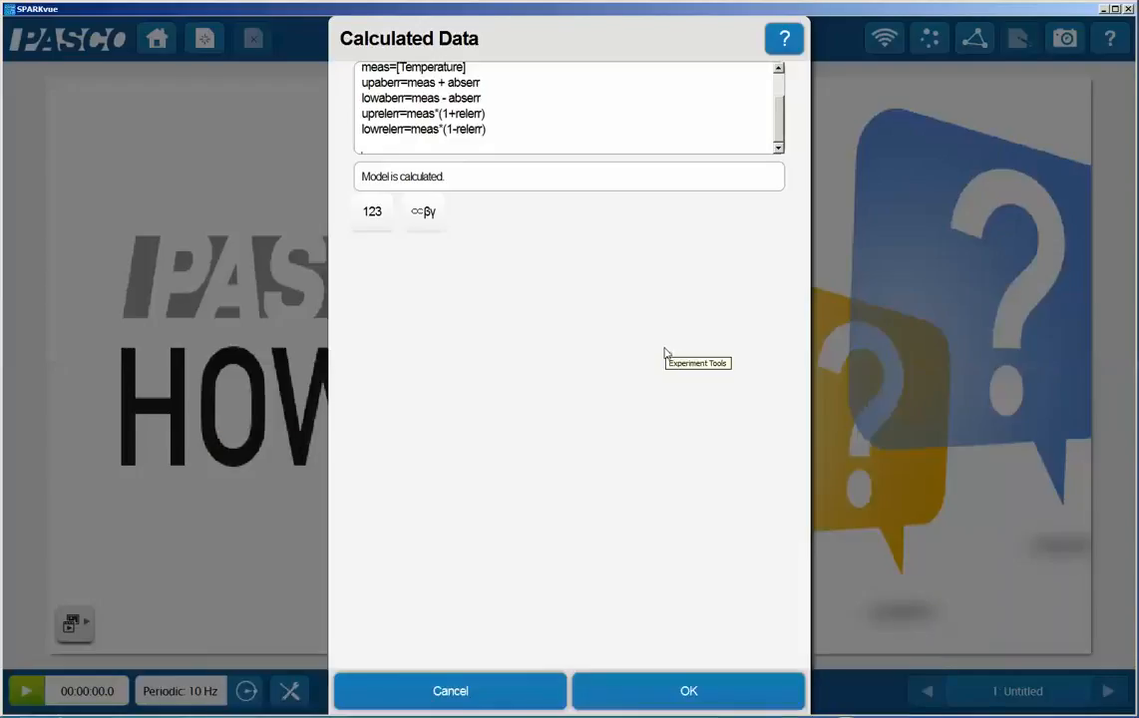
{"action": "left_click", "coordinate": [688, 691]}
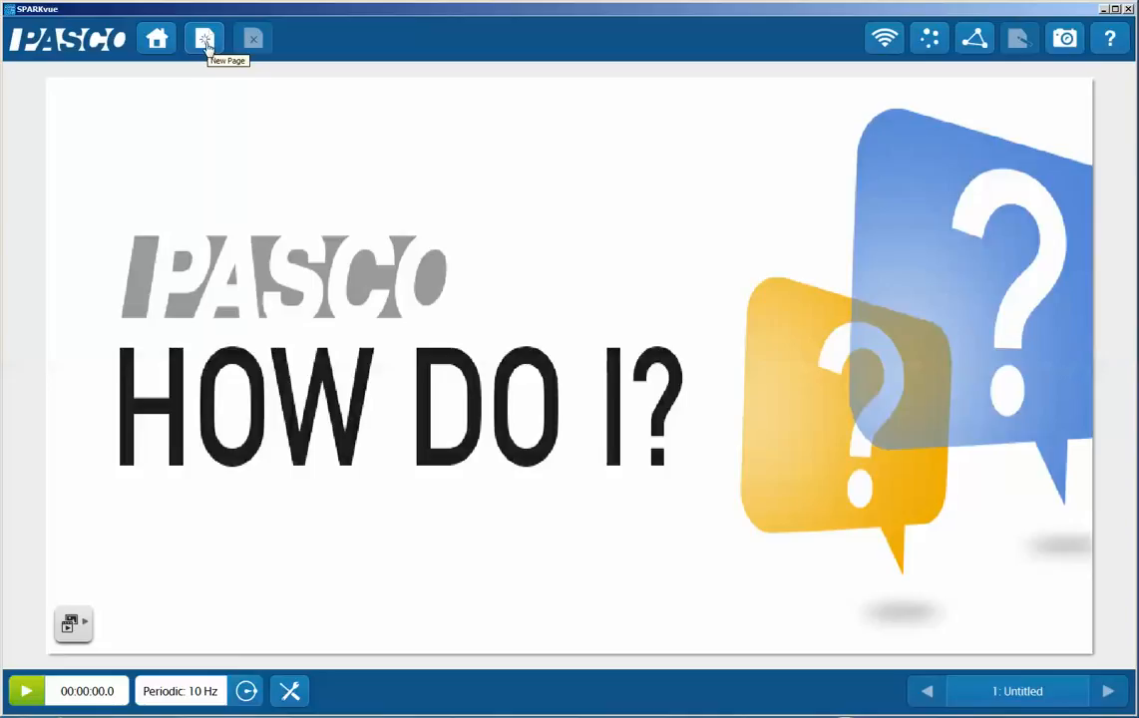
Step: Create a new page with the single full-page layout and place a line graph on it
{"action": "left_click", "coordinate": [205, 42]}
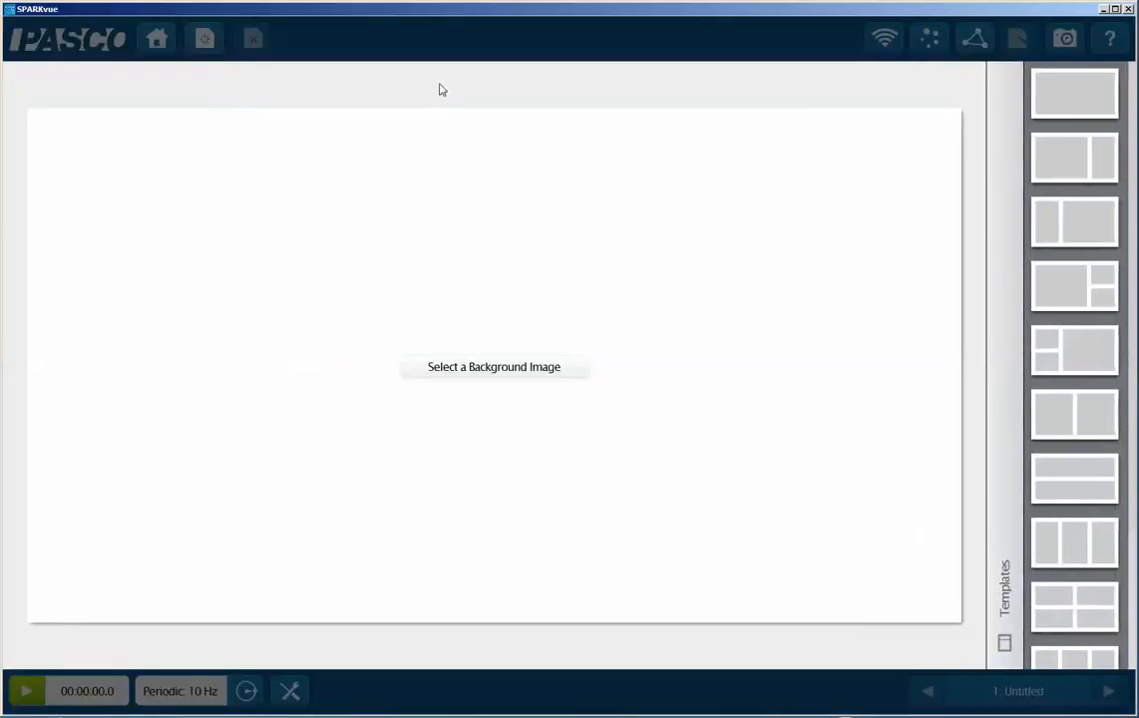
{"action": "left_click", "coordinate": [1058, 105]}
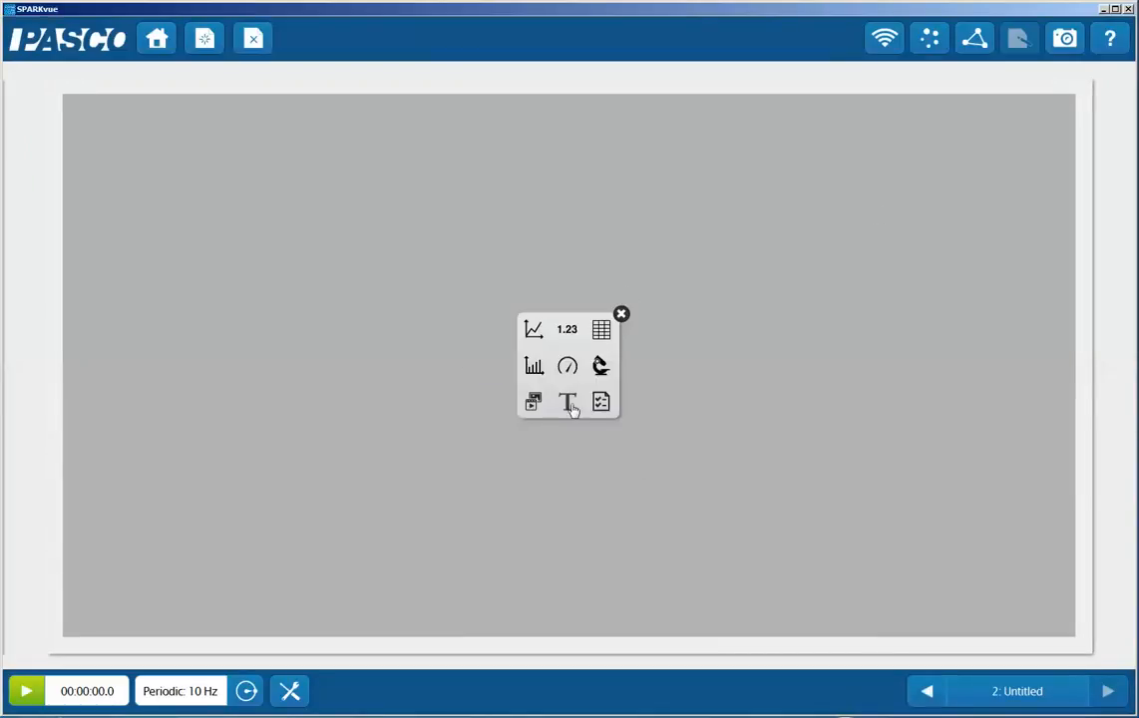
{"action": "left_click", "coordinate": [535, 331]}
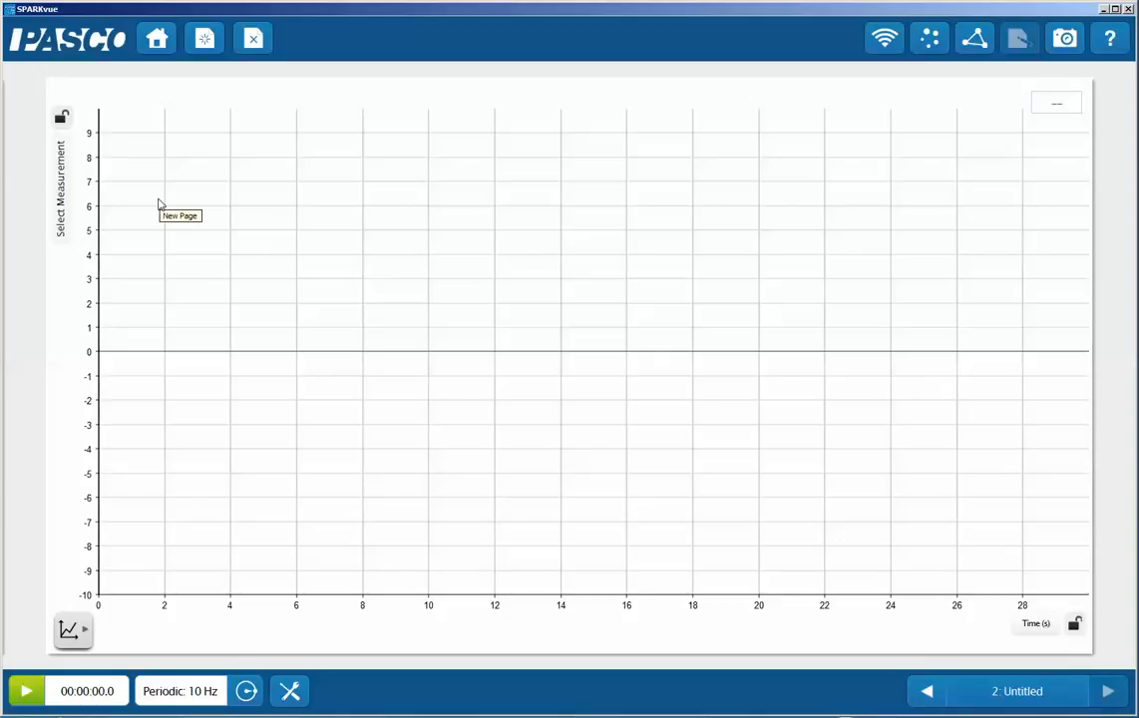
Step: Assign the calculated measurement meas to the line graph's vertical axis
{"action": "left_click", "coordinate": [61, 216]}
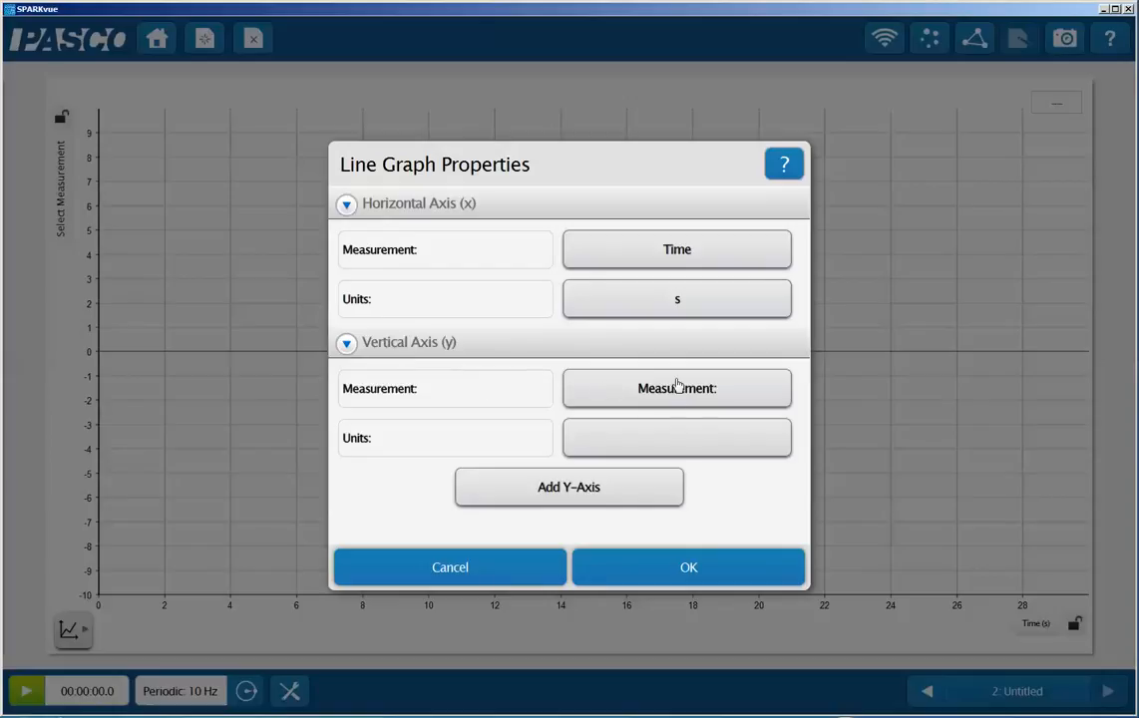
{"action": "left_click", "coordinate": [658, 389]}
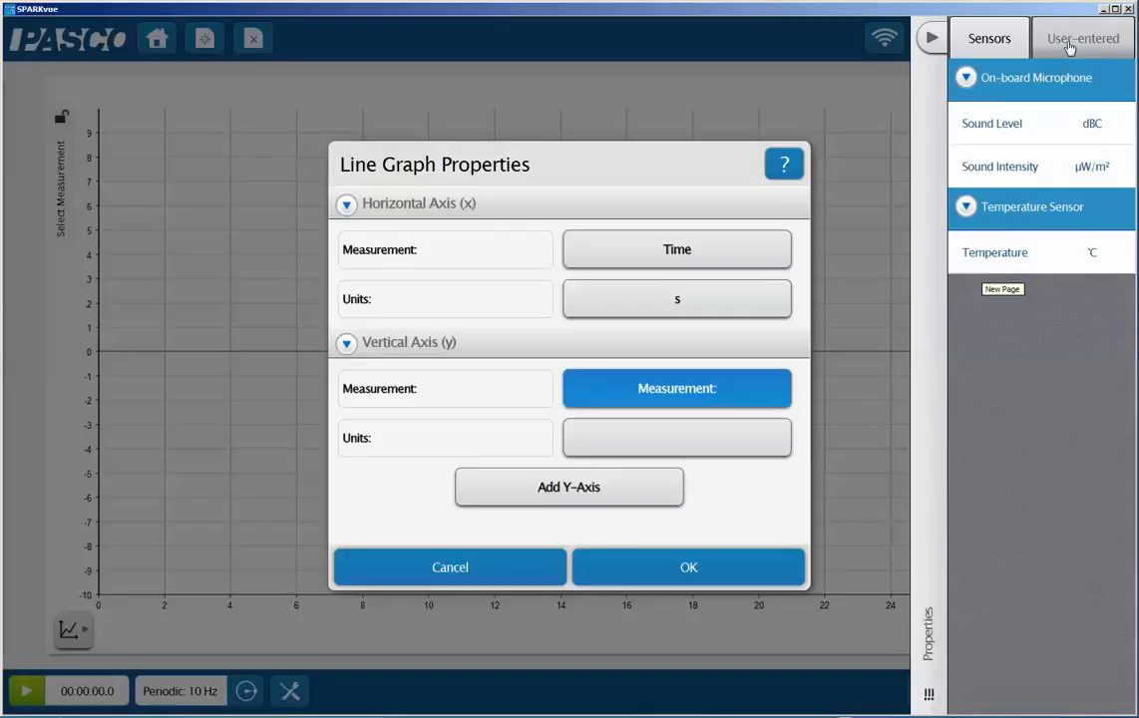
{"action": "left_click", "coordinate": [1068, 48]}
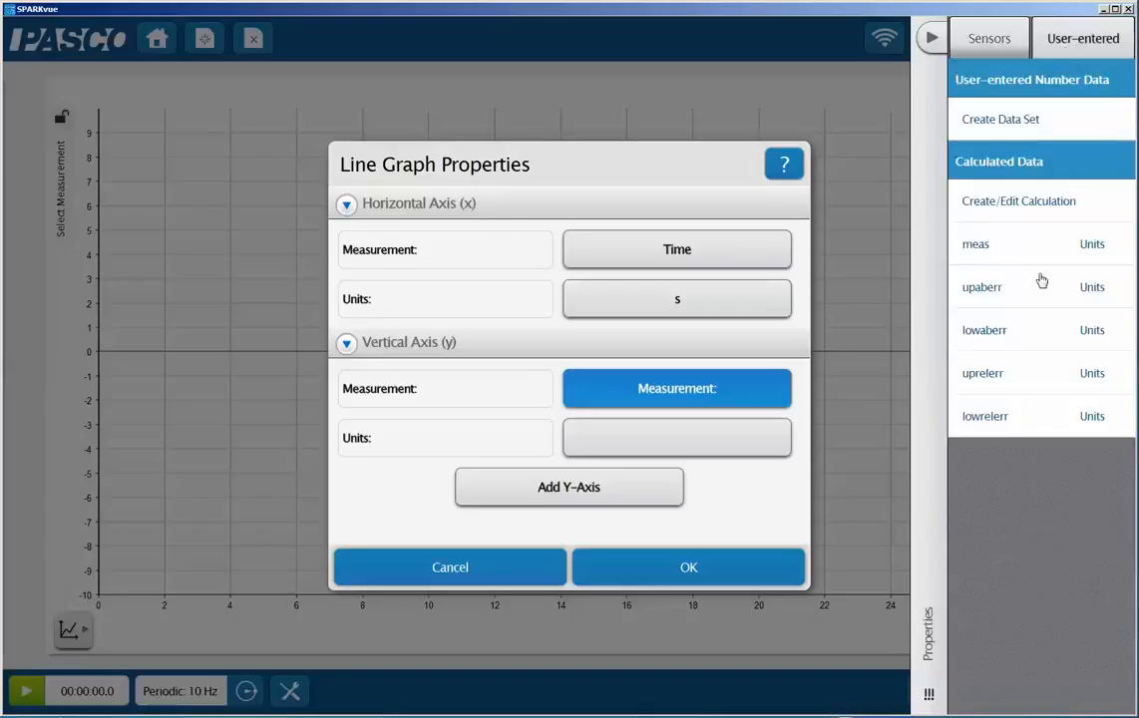
{"action": "left_click", "coordinate": [972, 245]}
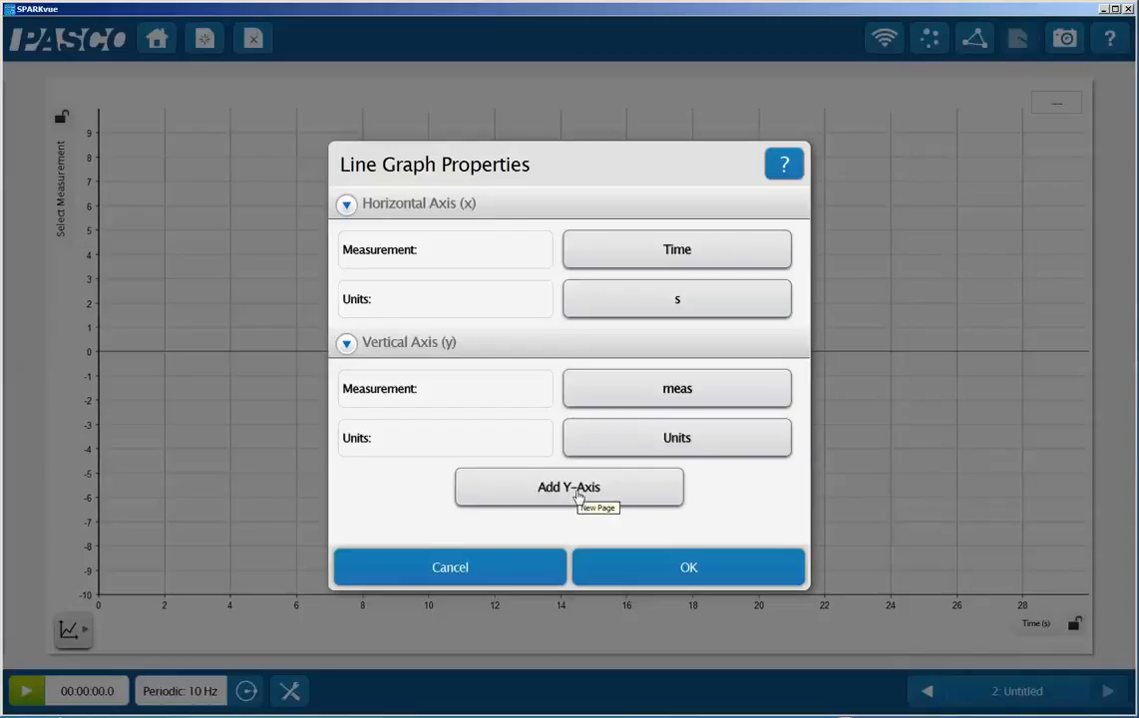
Step: Add a second vertical axis to the line graph and assign the calculated measurement upaberr to it
{"action": "left_click", "coordinate": [577, 488]}
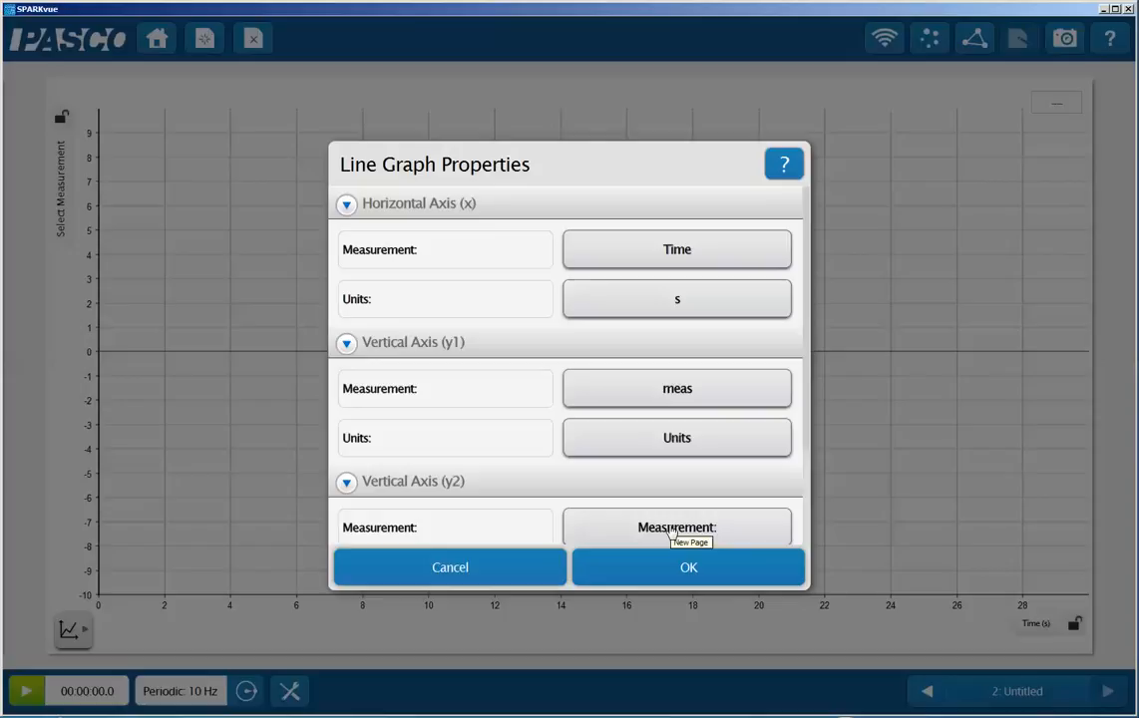
{"action": "left_click", "coordinate": [671, 533]}
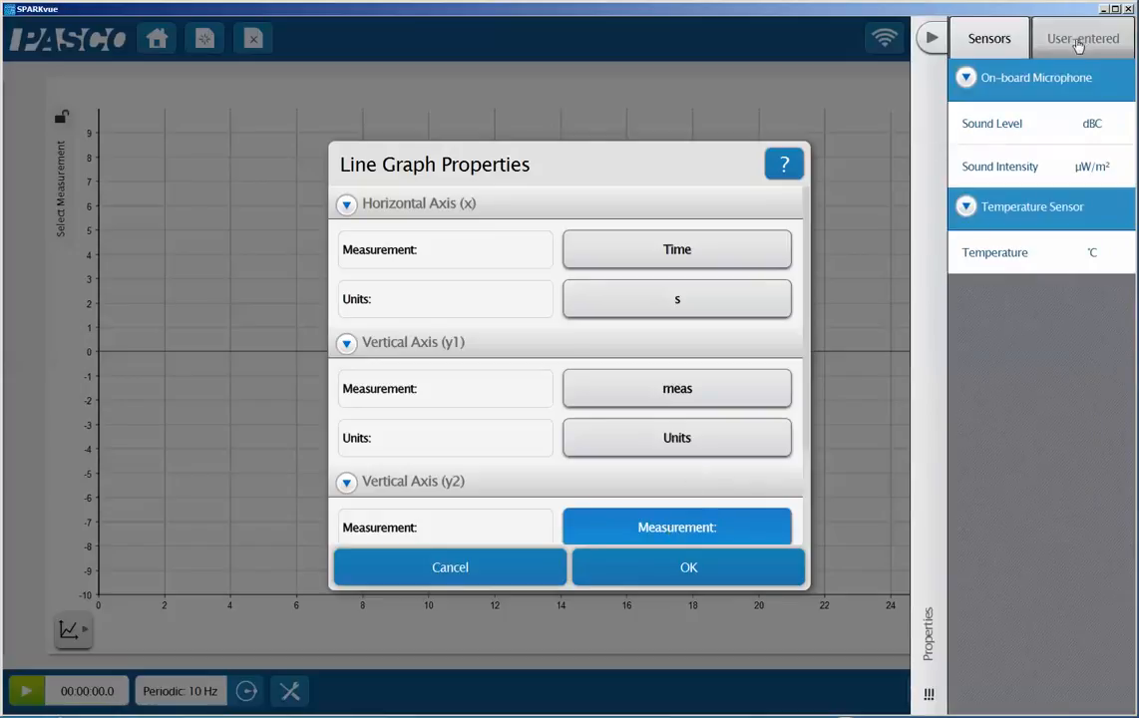
{"action": "left_click", "coordinate": [1083, 39]}
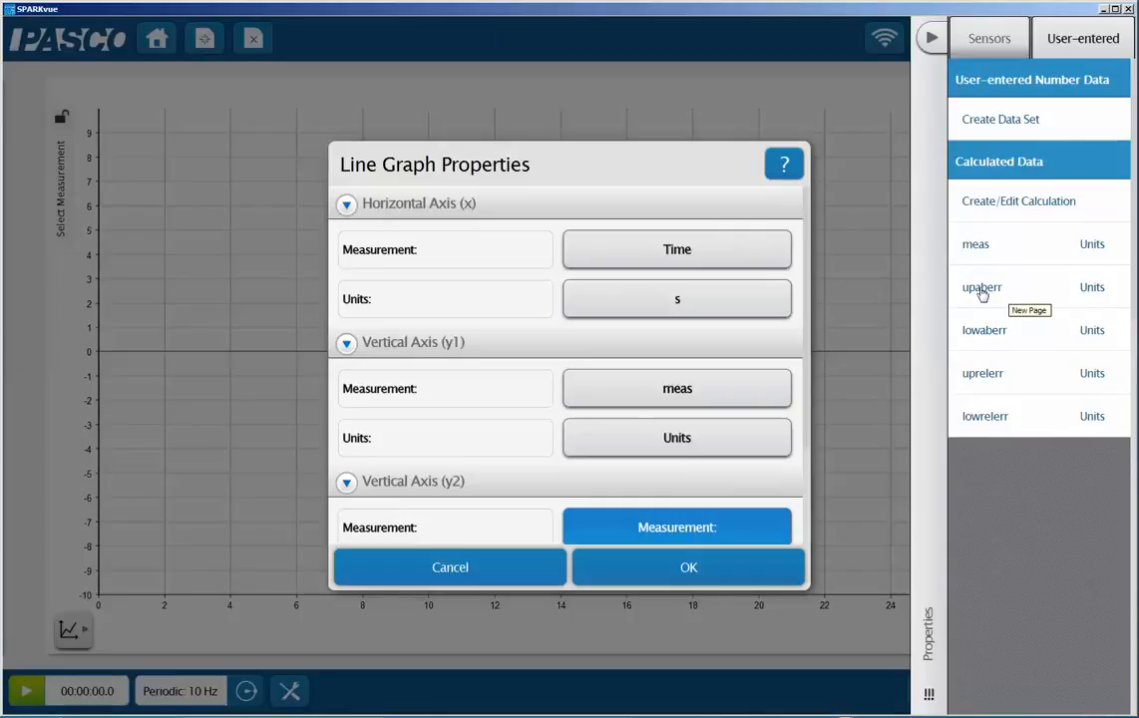
{"action": "left_click", "coordinate": [982, 288]}
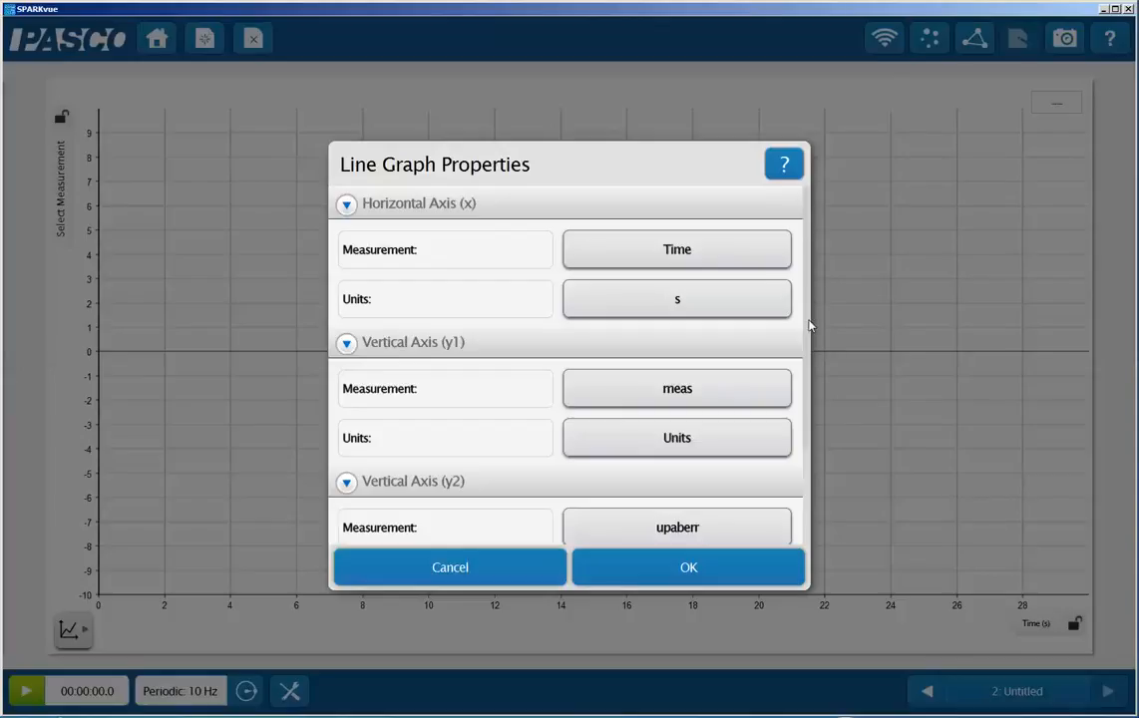
Step: Add a third vertical axis showing the calculated measurement lowaberr, and accept the line graph properties
{"action": "left_click_drag", "start_coordinate": [807, 340], "coordinate": [814, 516]}
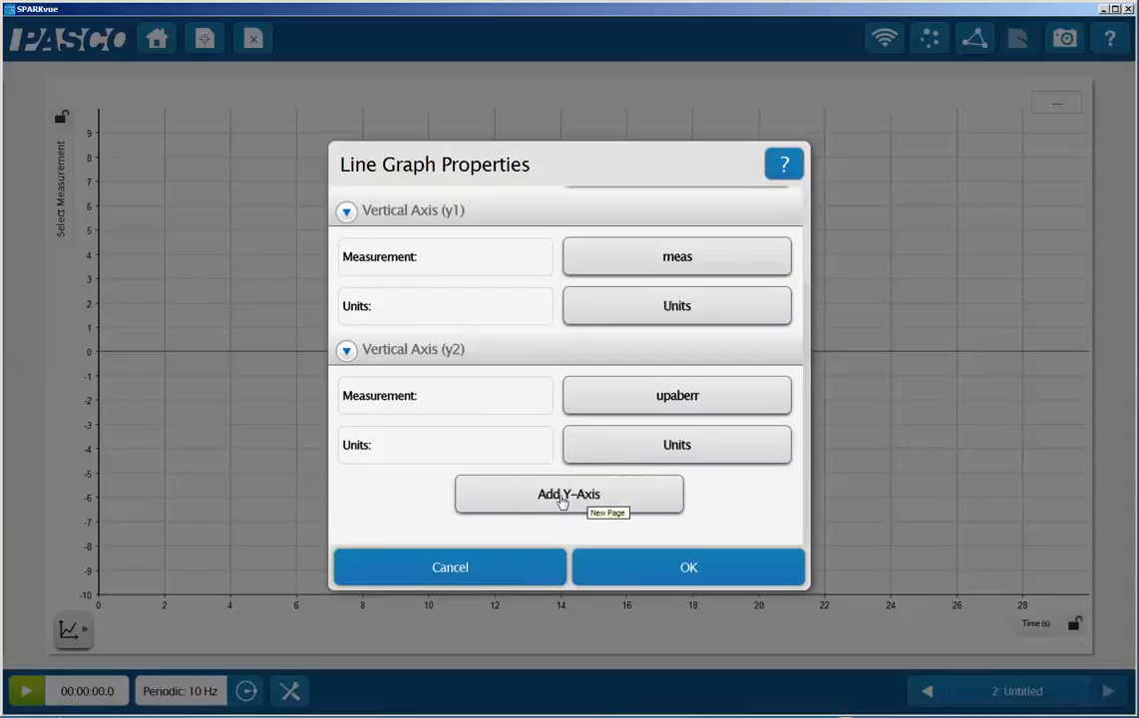
{"action": "left_click", "coordinate": [562, 495]}
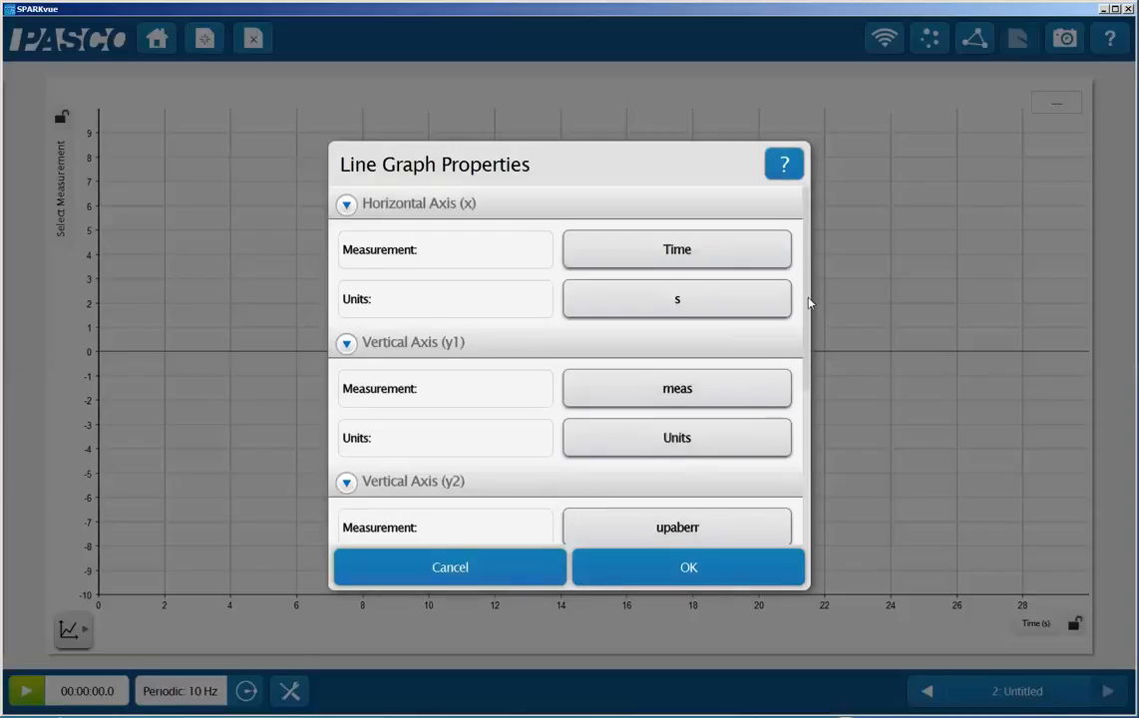
{"action": "scroll", "coordinate": [811, 323], "scroll_direction": "down", "scroll_amount": 3}
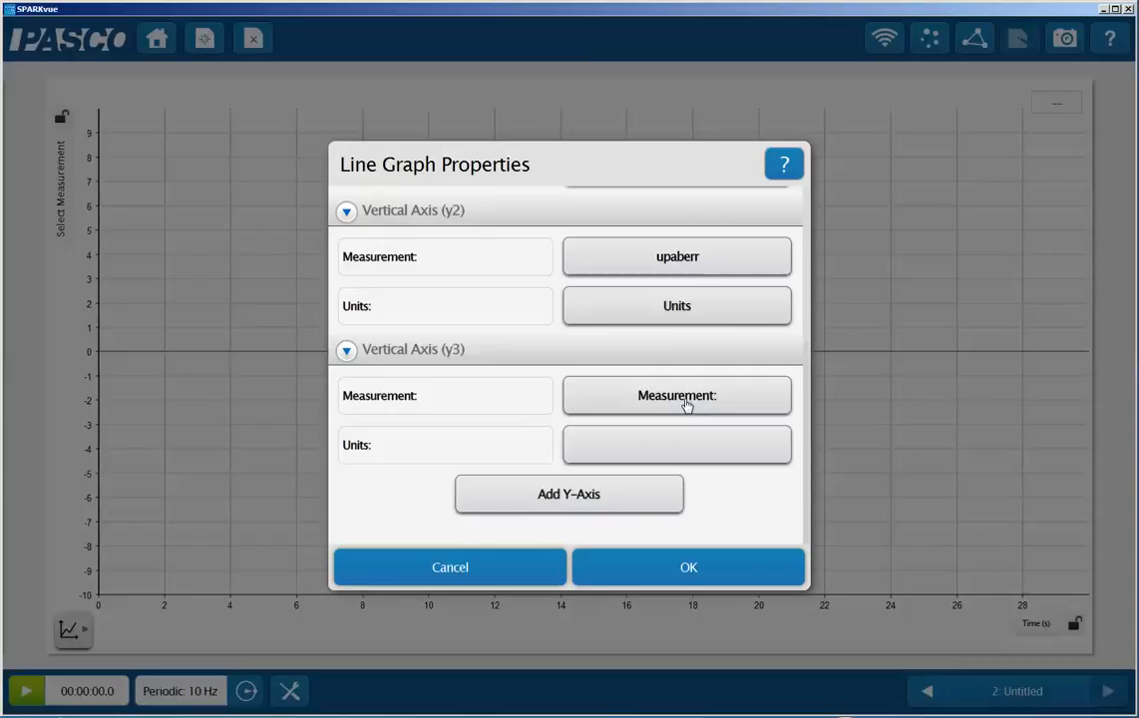
{"action": "left_click", "coordinate": [679, 396]}
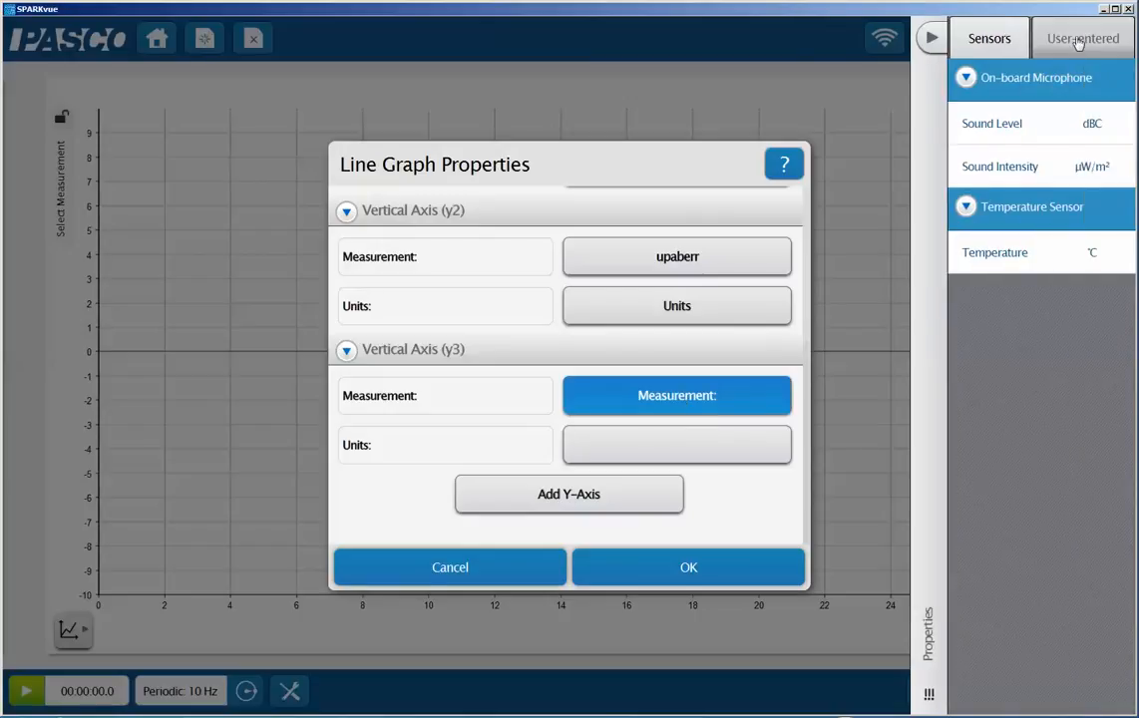
{"action": "left_click", "coordinate": [1078, 40]}
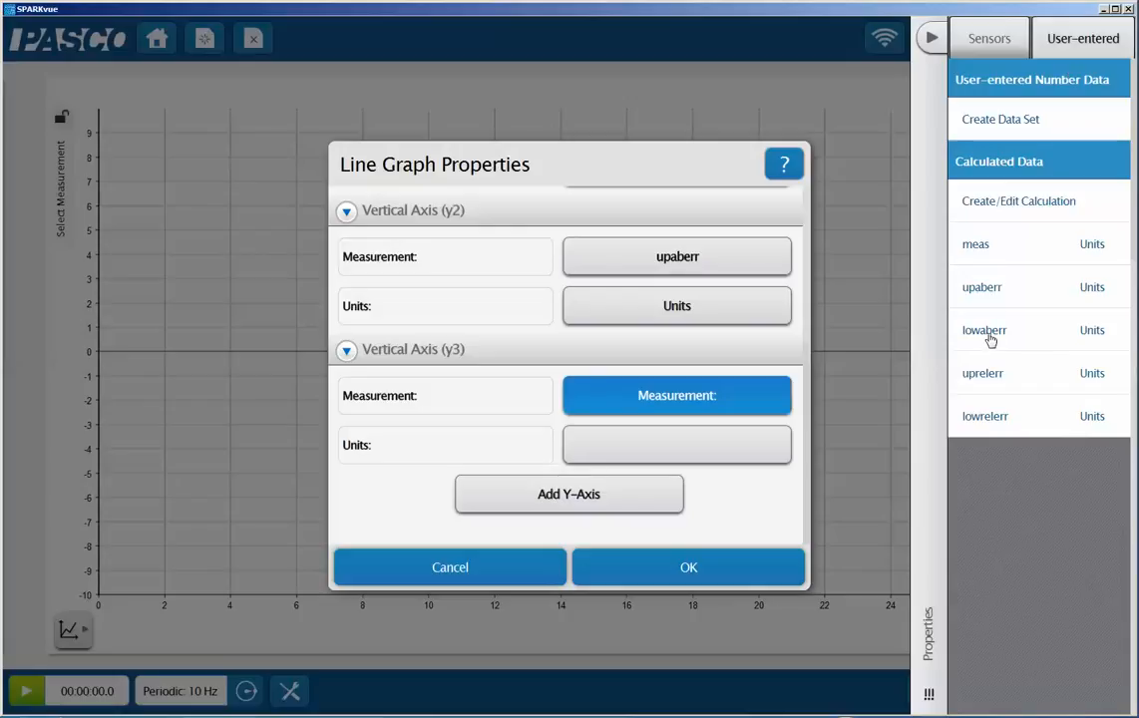
{"action": "left_click", "coordinate": [987, 335]}
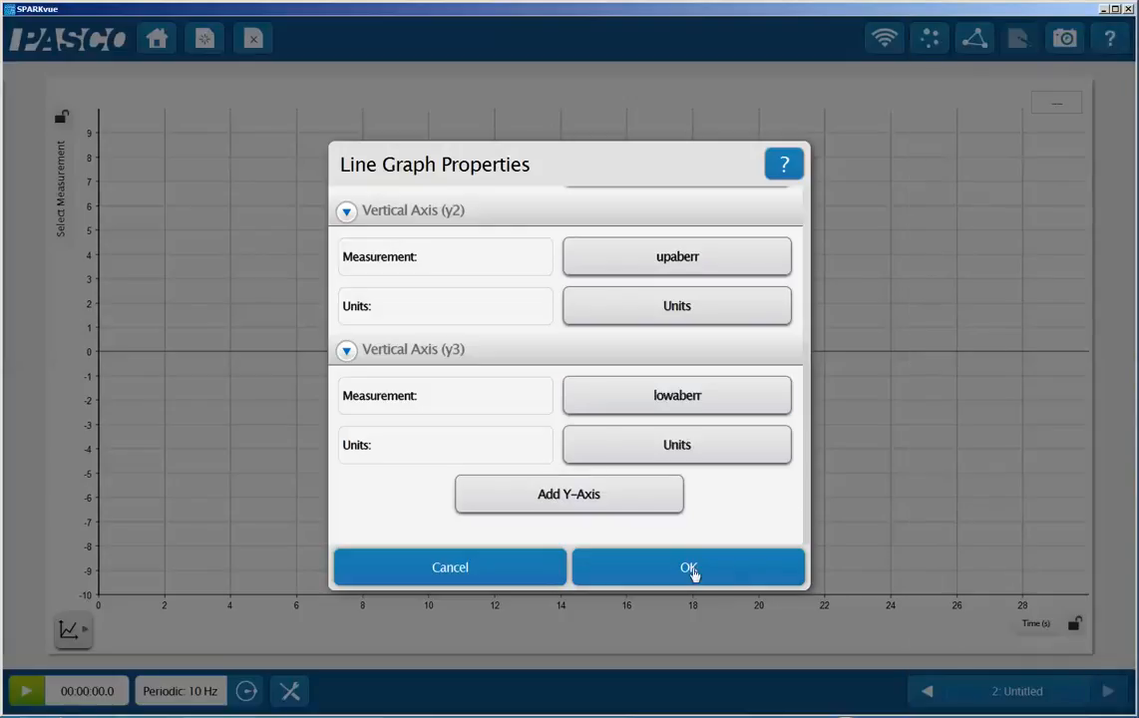
{"action": "left_click", "coordinate": [690, 569]}
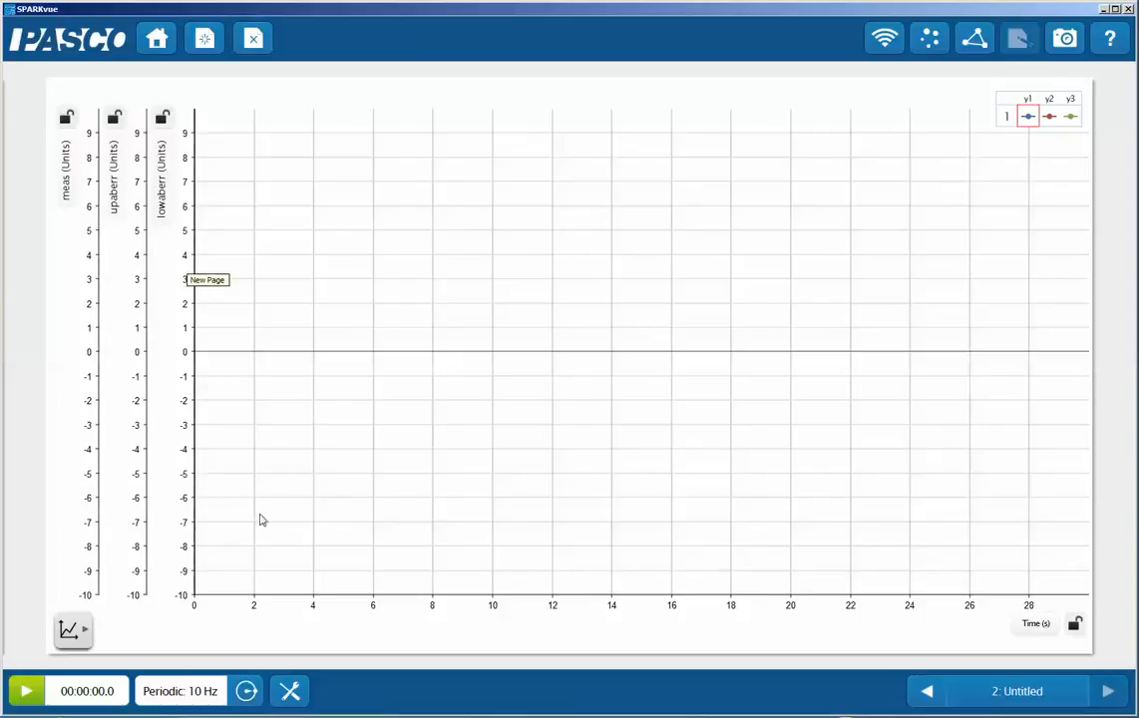
Step: Turn on the graph's multiple-axes tool and record a temperature run of about 8.5 seconds
{"action": "left_click", "coordinate": [74, 631]}
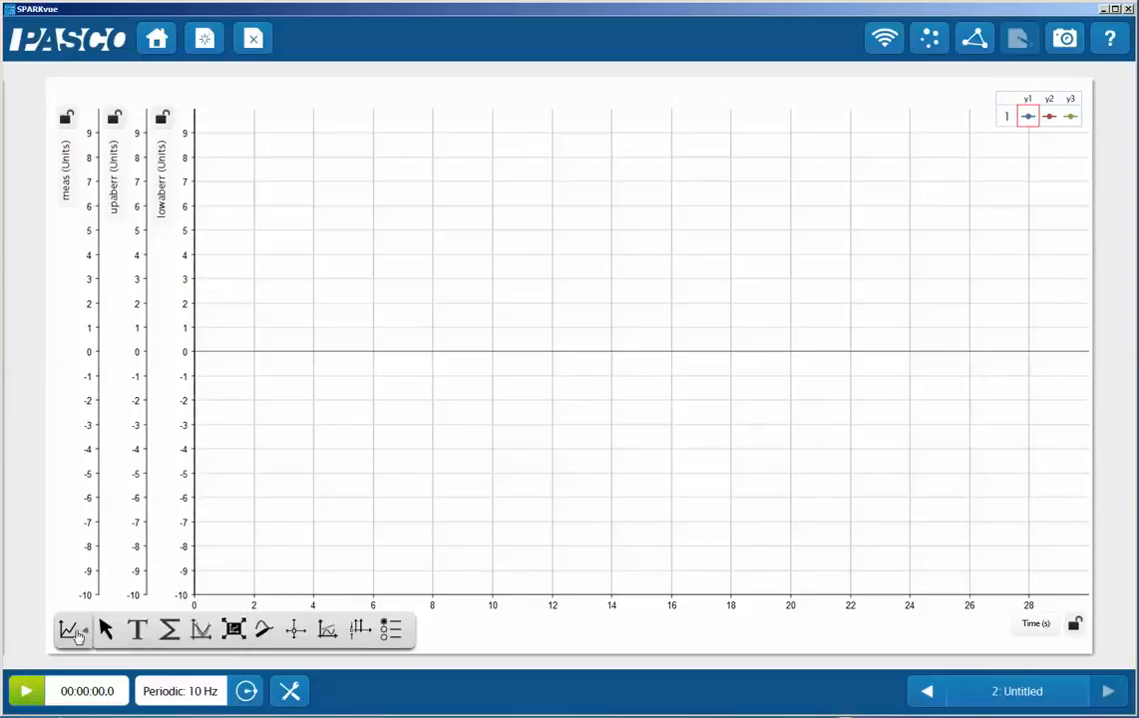
{"action": "left_click", "coordinate": [358, 629]}
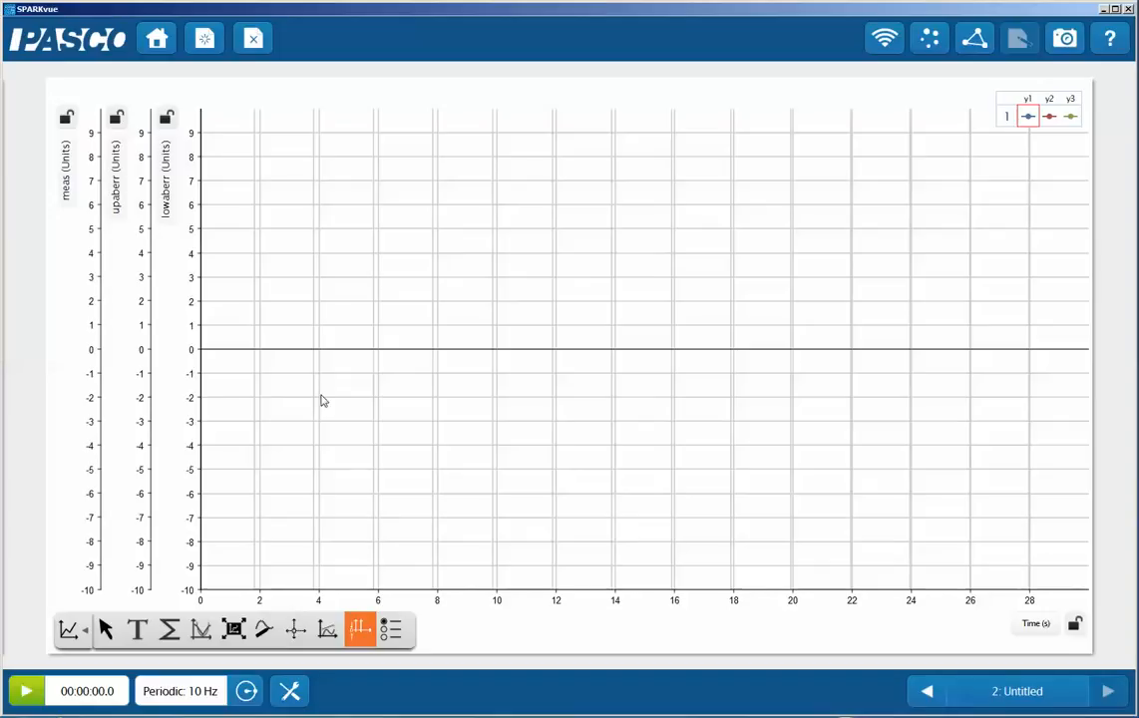
{"action": "left_click", "coordinate": [27, 693]}
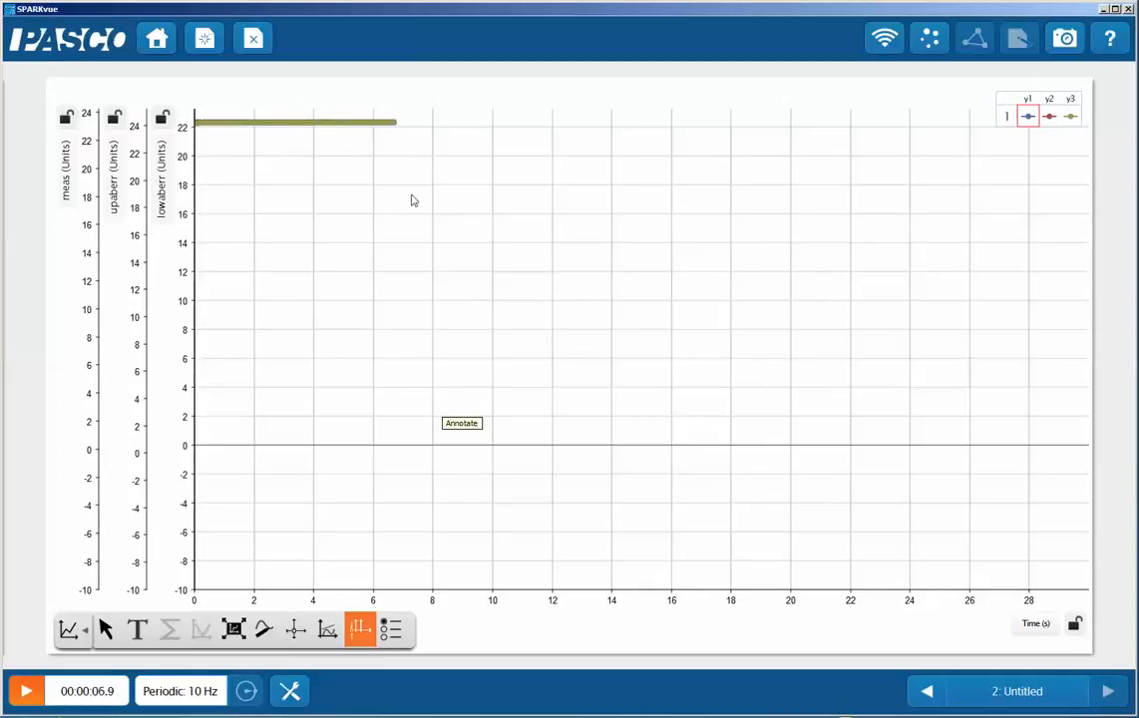
{"action": "left_click", "coordinate": [27, 692]}
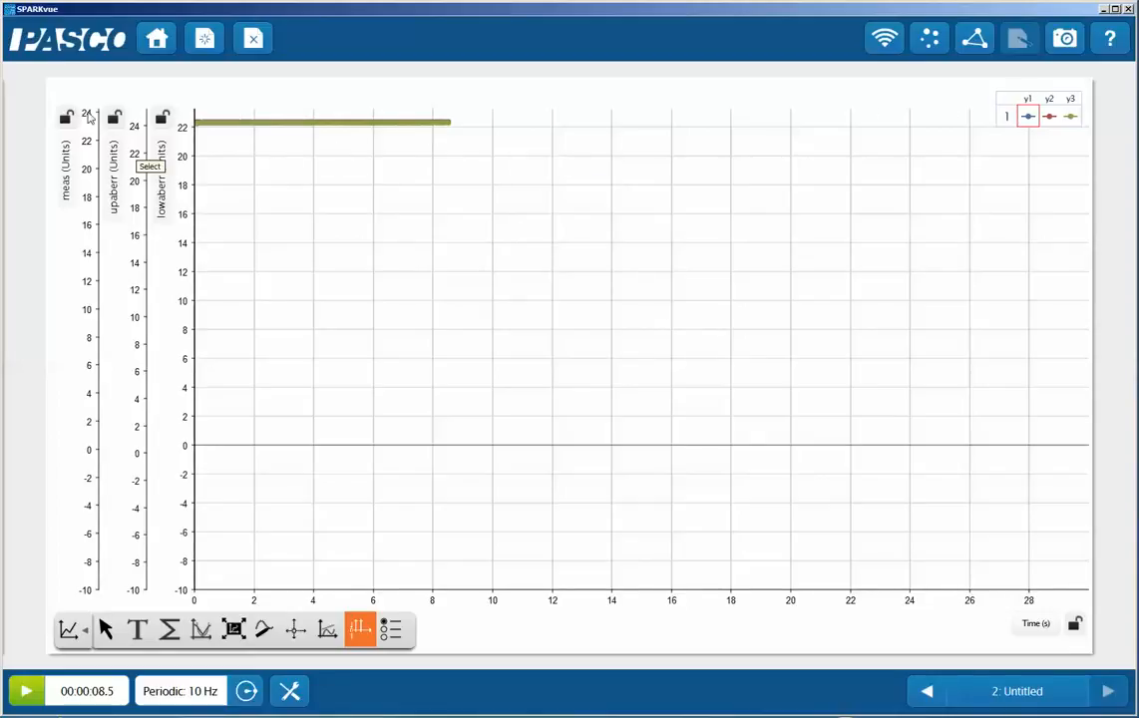
Step: Pan the graph and rescale the lowaberr, upaberr and meas axes to a matching range of about 8 to 28
{"action": "left_click_drag", "start_coordinate": [290, 169], "coordinate": [337, 436]}
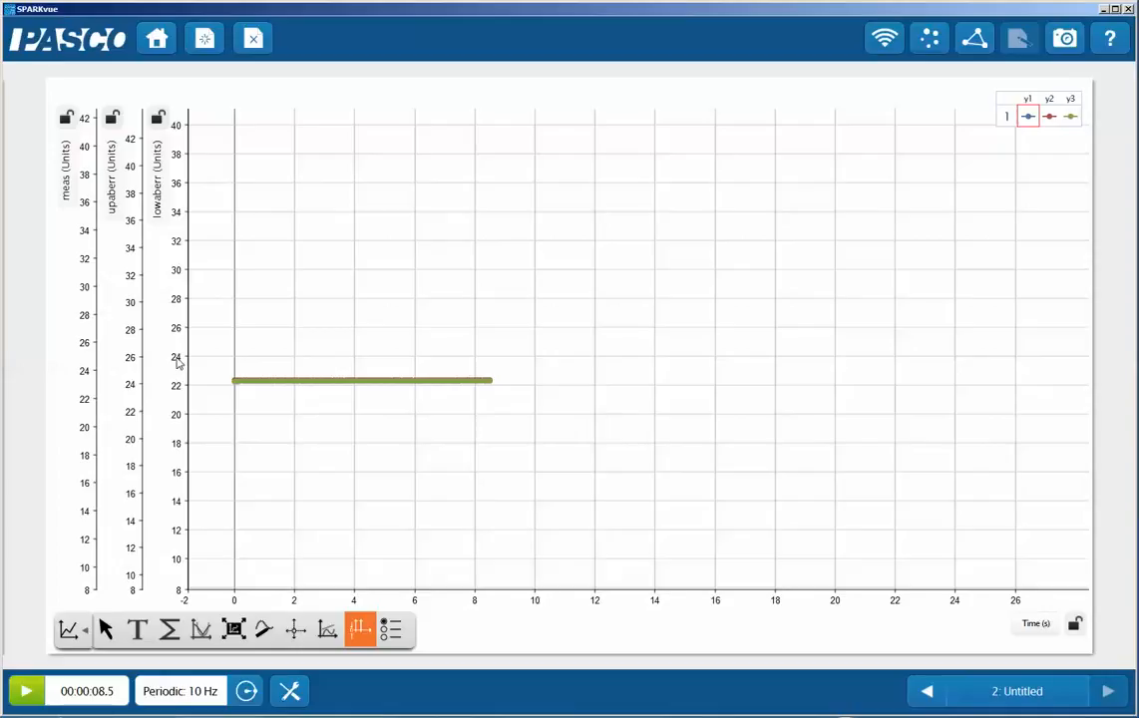
{"action": "left_click_drag", "start_coordinate": [177, 365], "coordinate": [164, 119]}
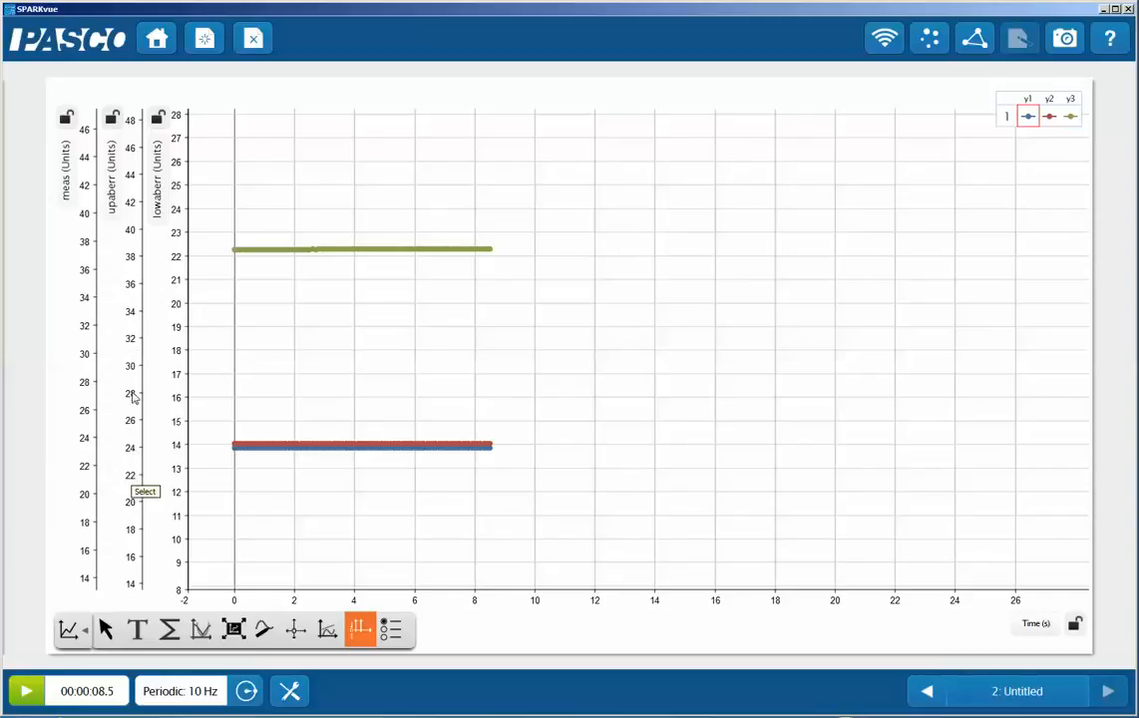
{"action": "left_click_drag", "start_coordinate": [134, 396], "coordinate": [137, 133]}
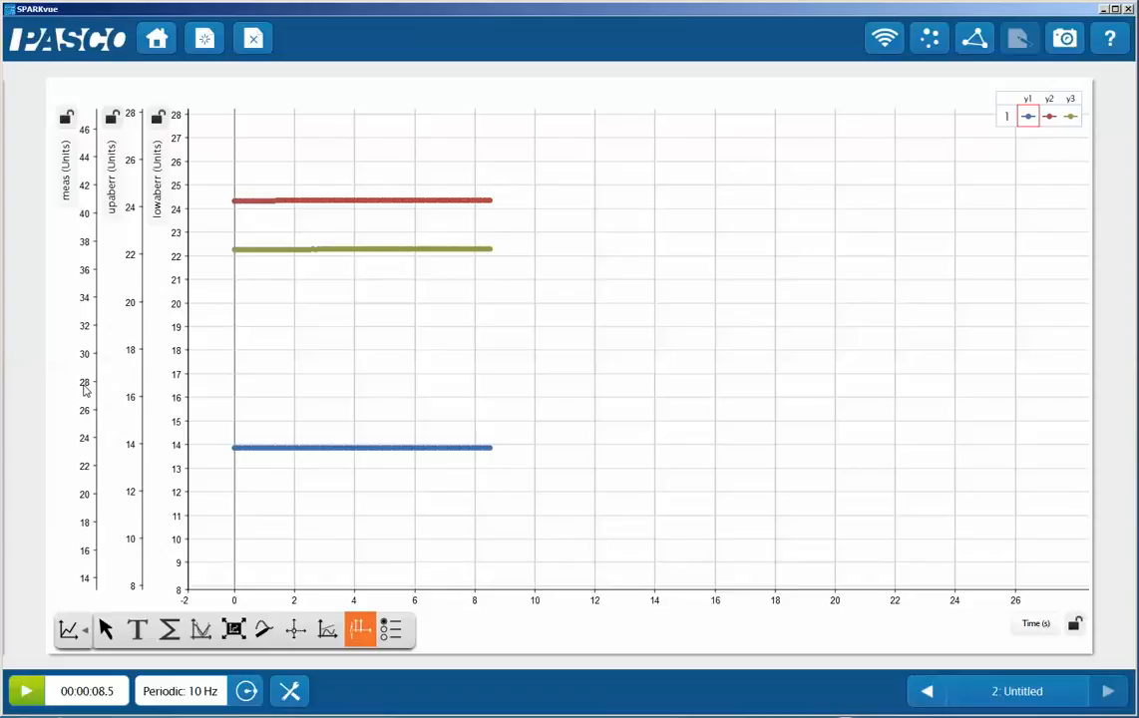
{"action": "left_click_drag", "start_coordinate": [85, 390], "coordinate": [83, 124]}
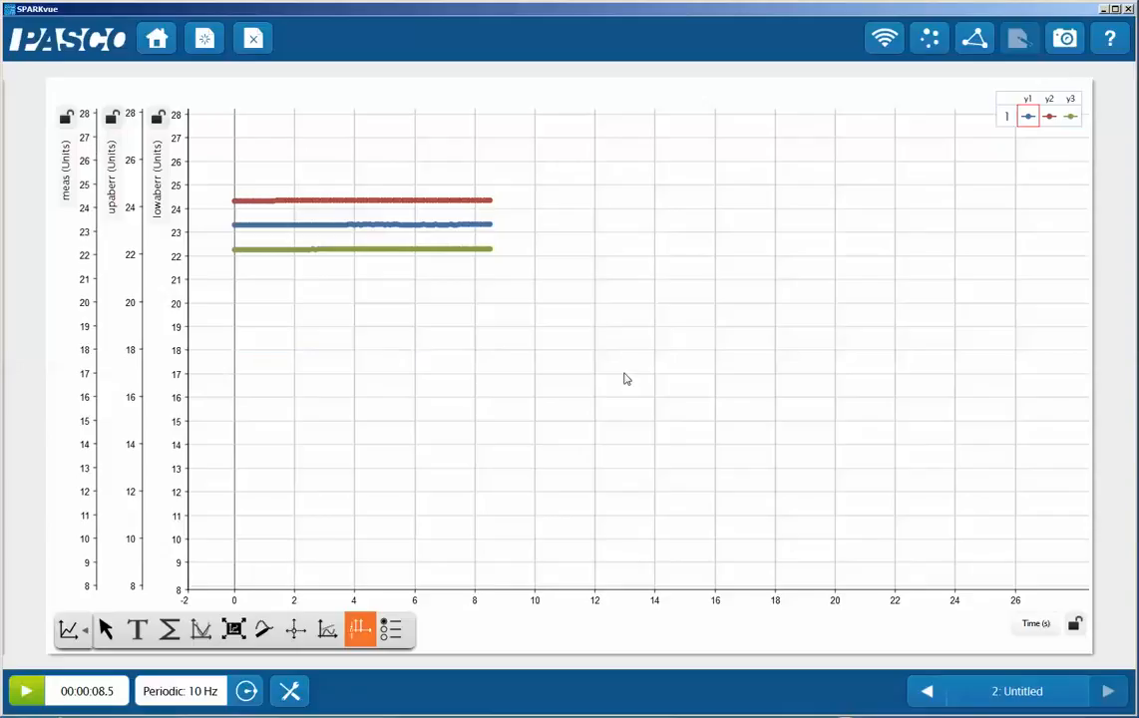